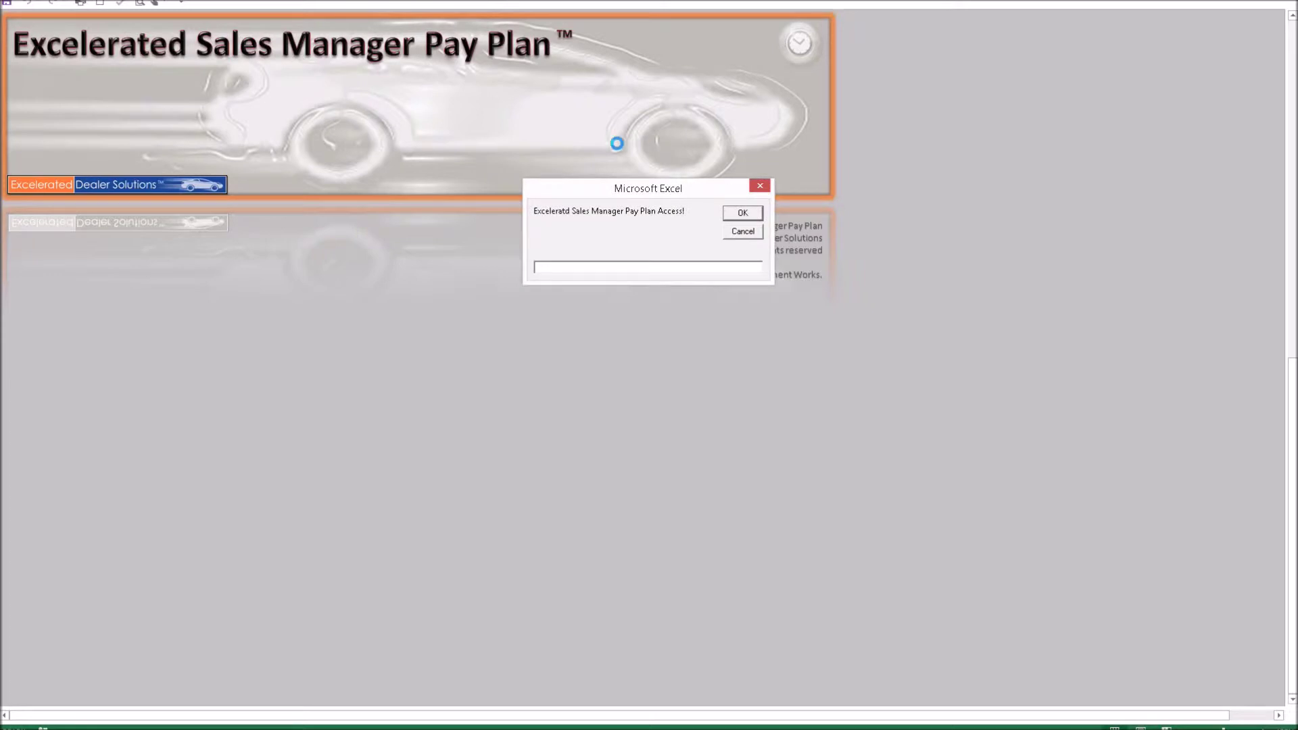
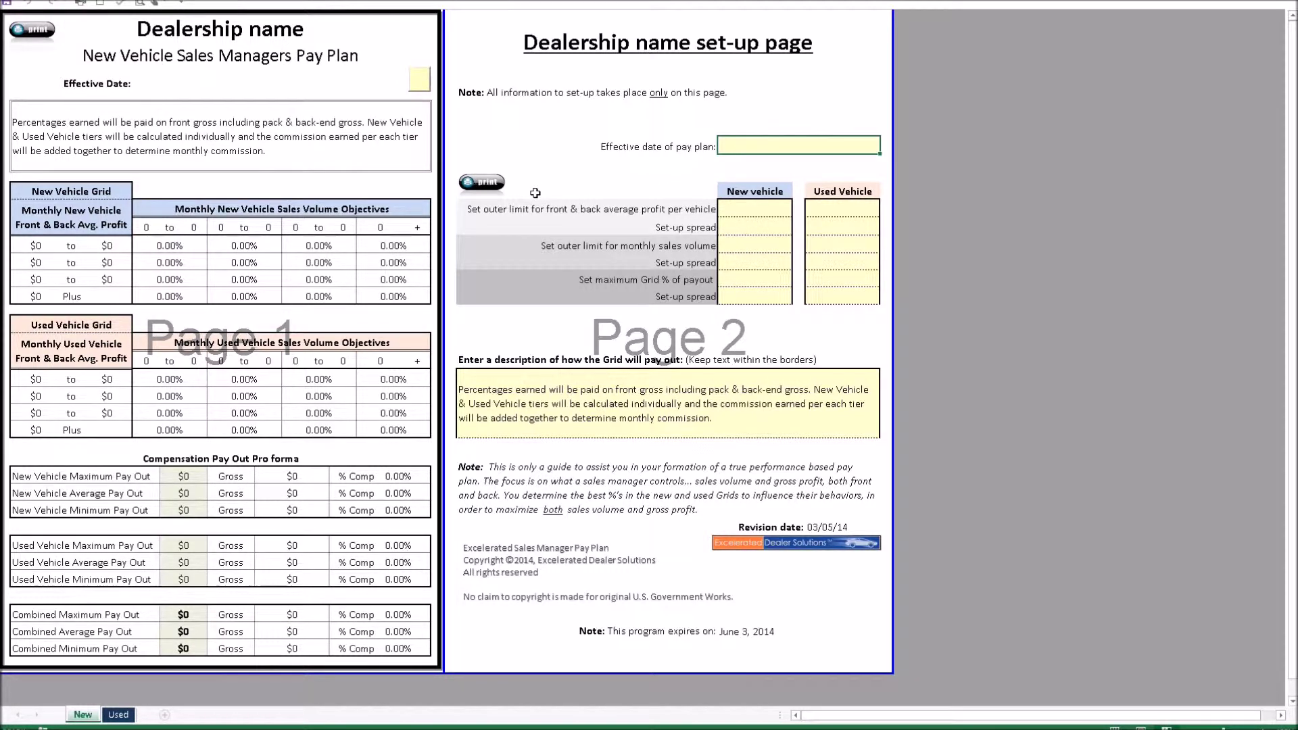
Commit the 4/1/14 effective date and a $3,100 New vehicle outer profit limit
{"action": "key", "text": "Return"}
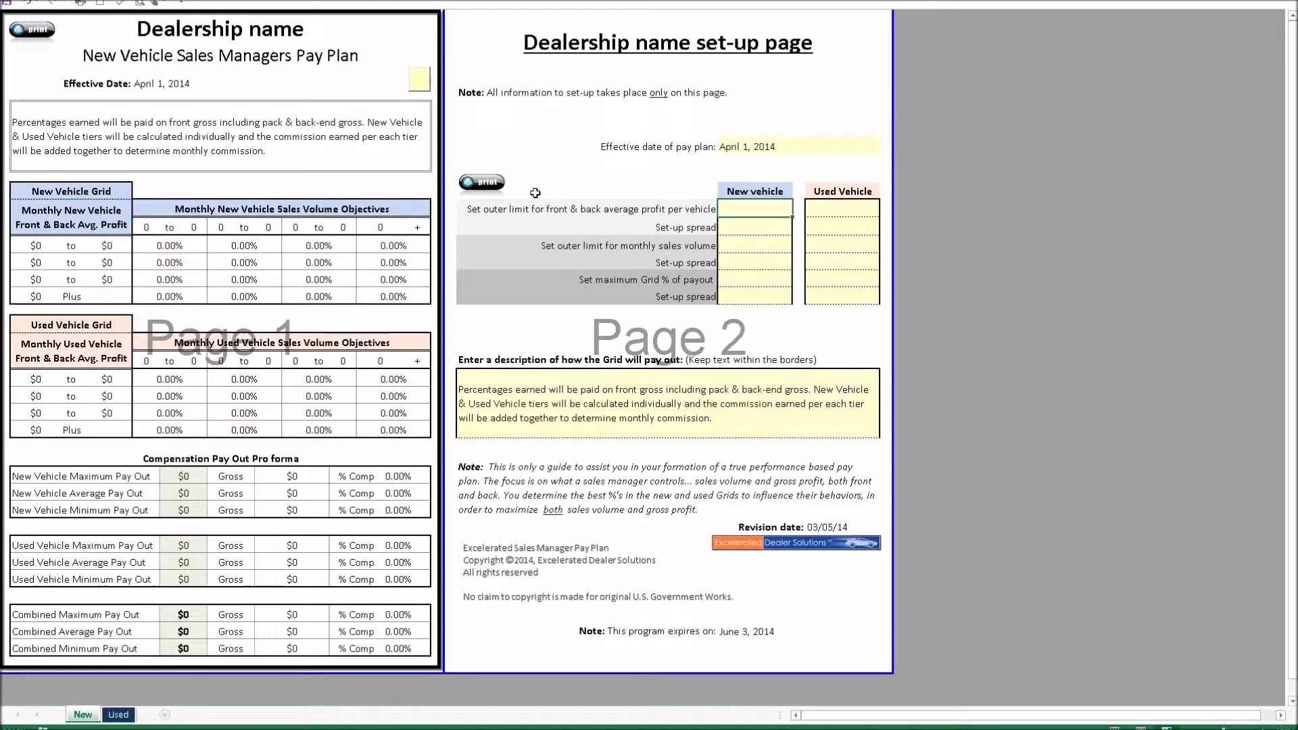
{"action": "type", "text": "3100"}
{"action": "key", "text": "Return"}
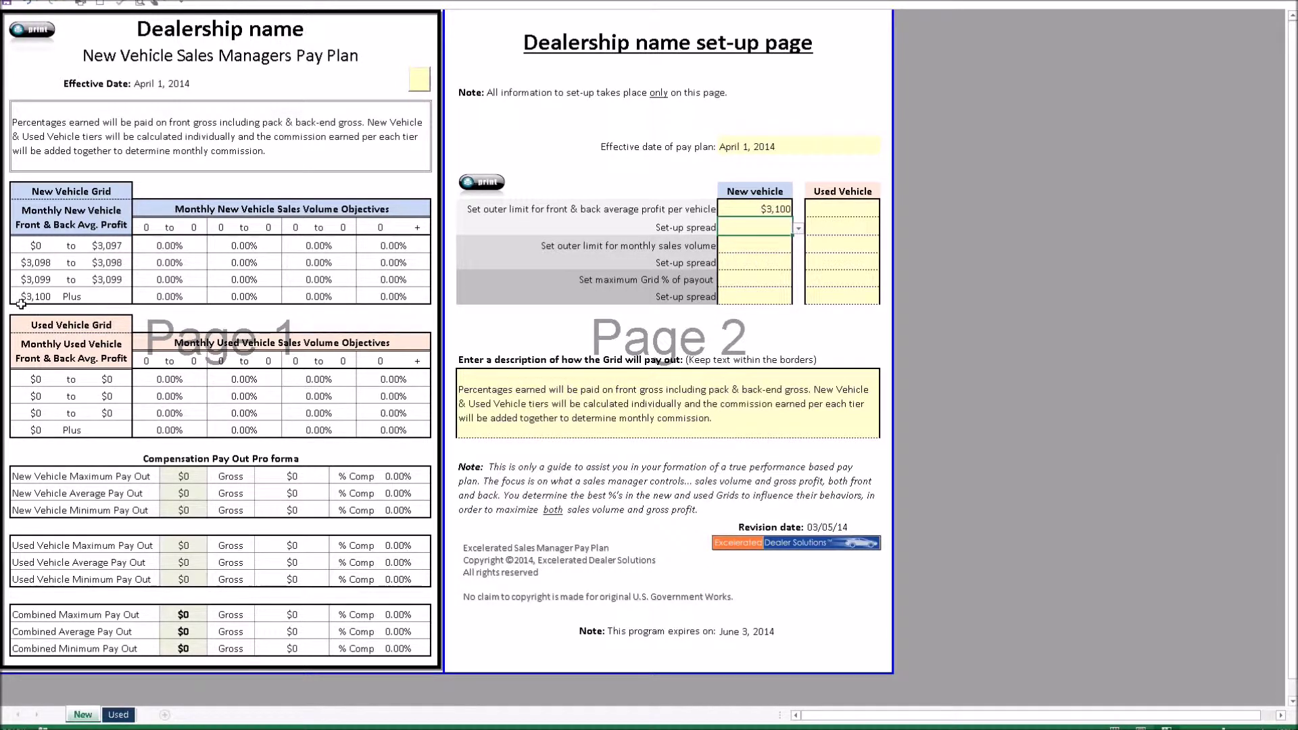
Set the New vehicle profit spread to $299 and the monthly sales volume limit to 100
{"action": "left_click", "coordinate": [799, 229]}
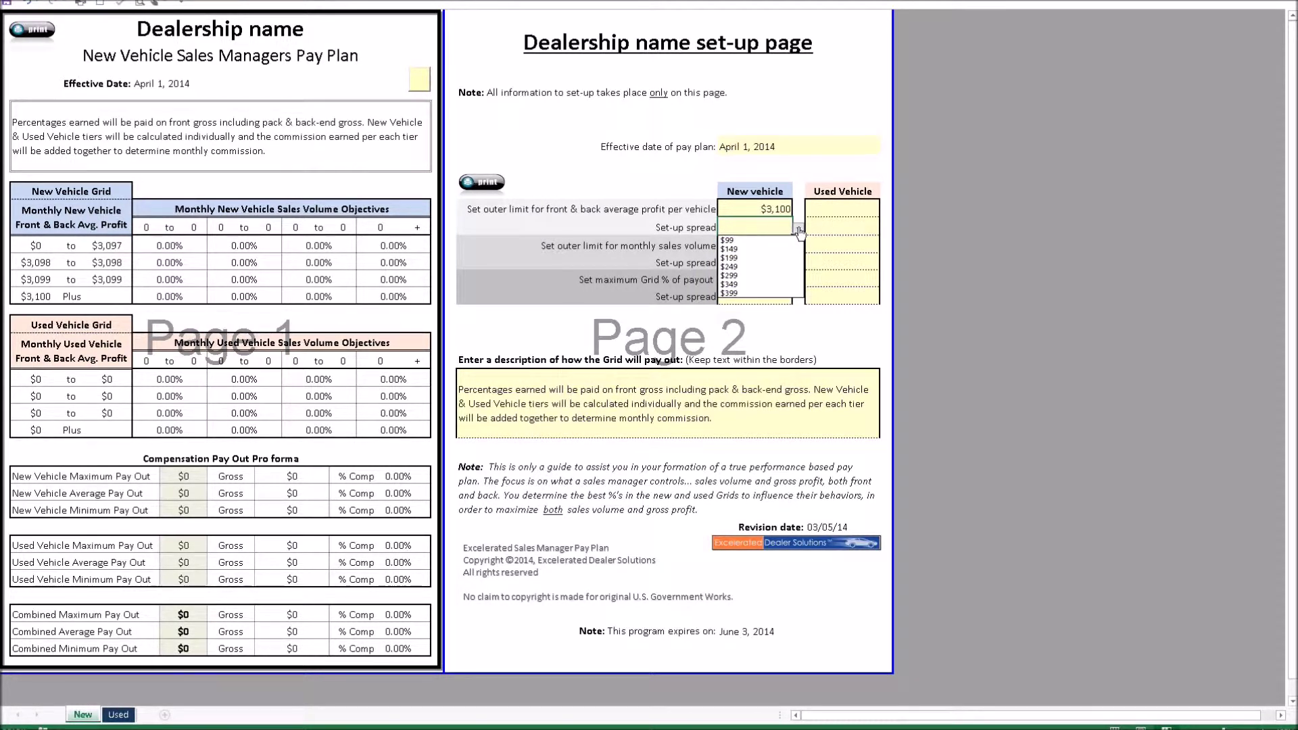
{"action": "left_click", "coordinate": [754, 276]}
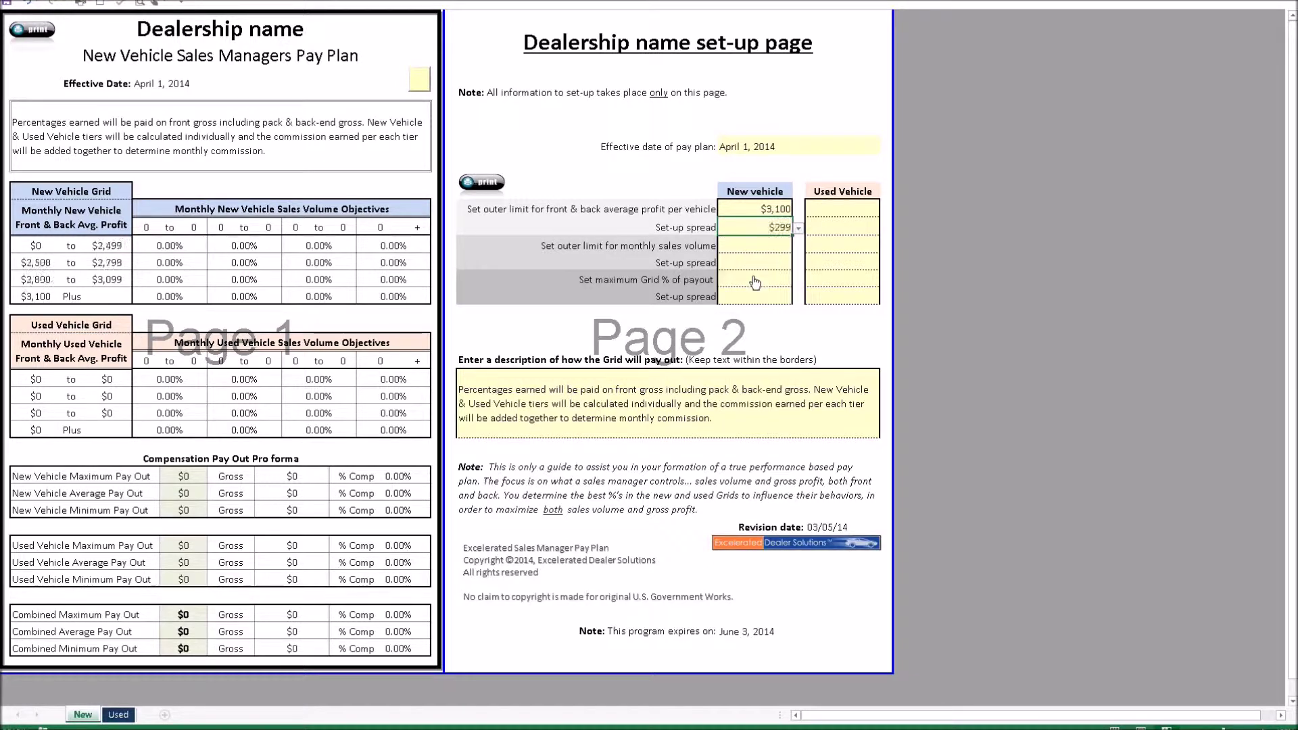
{"action": "left_click", "coordinate": [757, 246]}
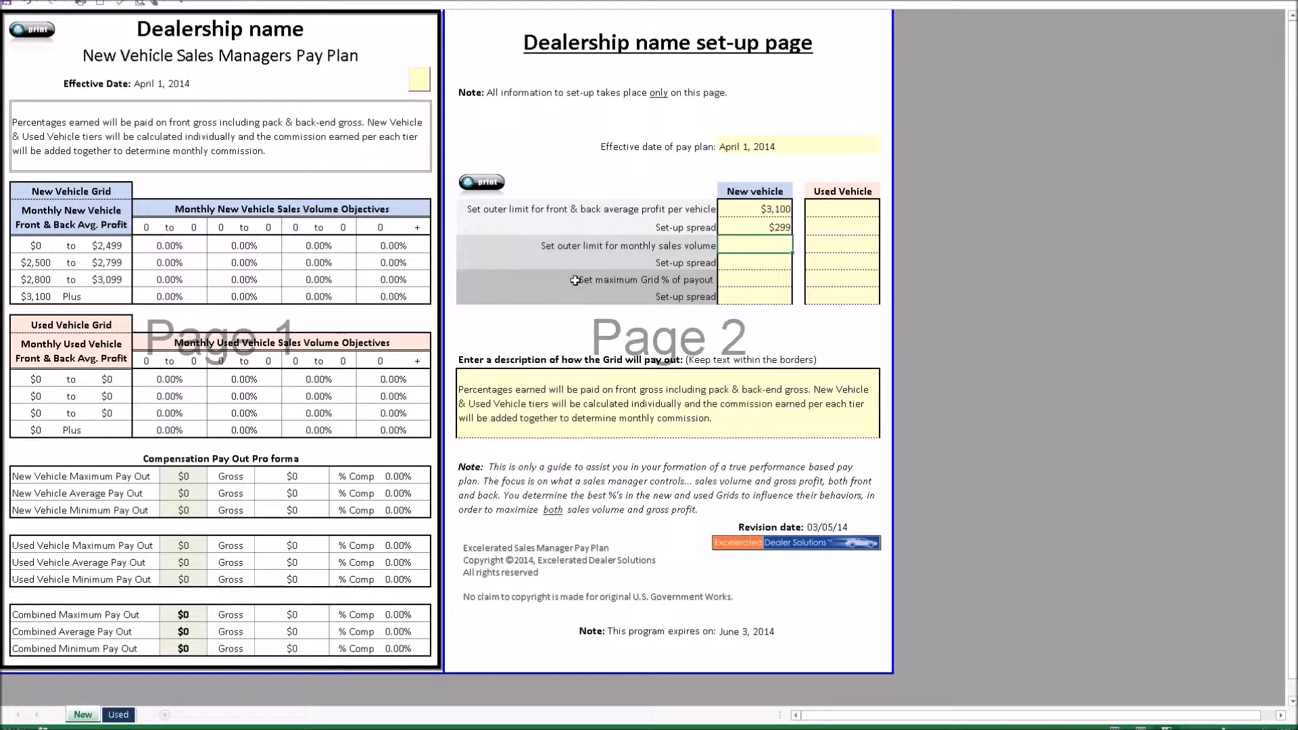
{"action": "type", "text": "100"}
{"action": "key", "text": "Return"}
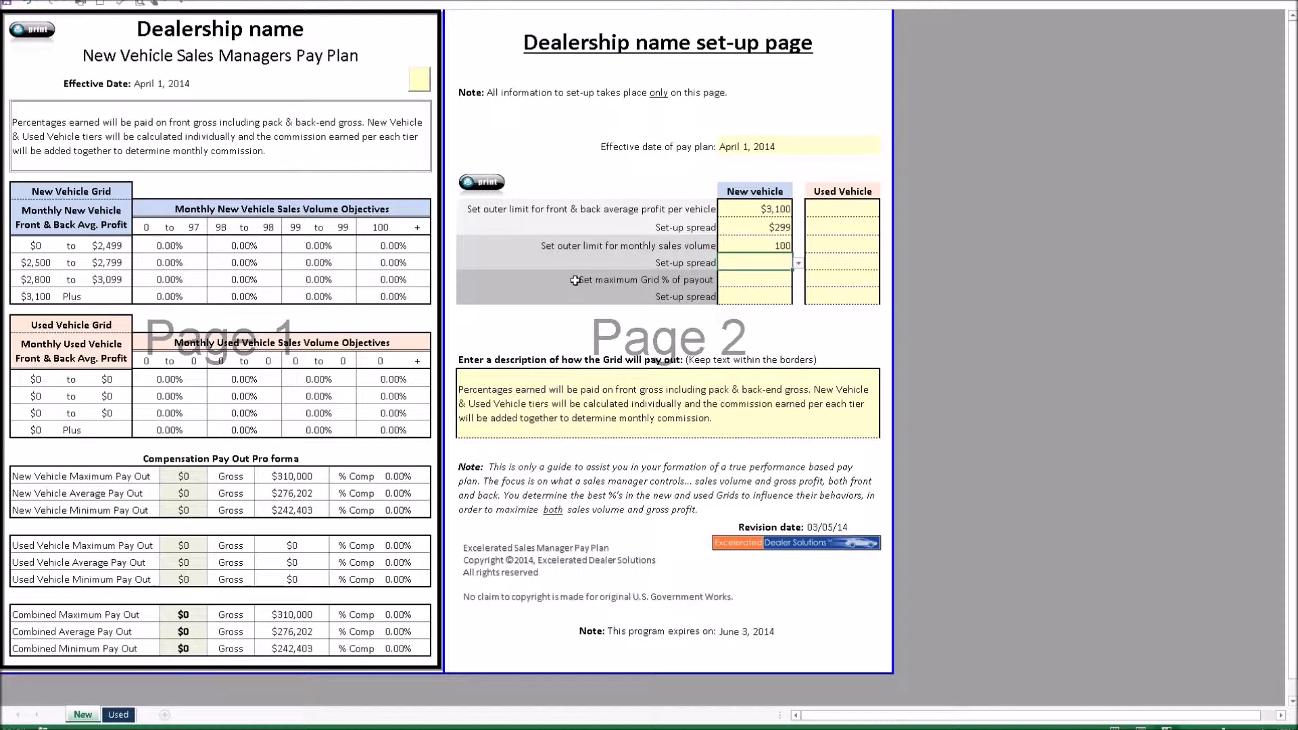
{"action": "left_click", "coordinate": [800, 267]}
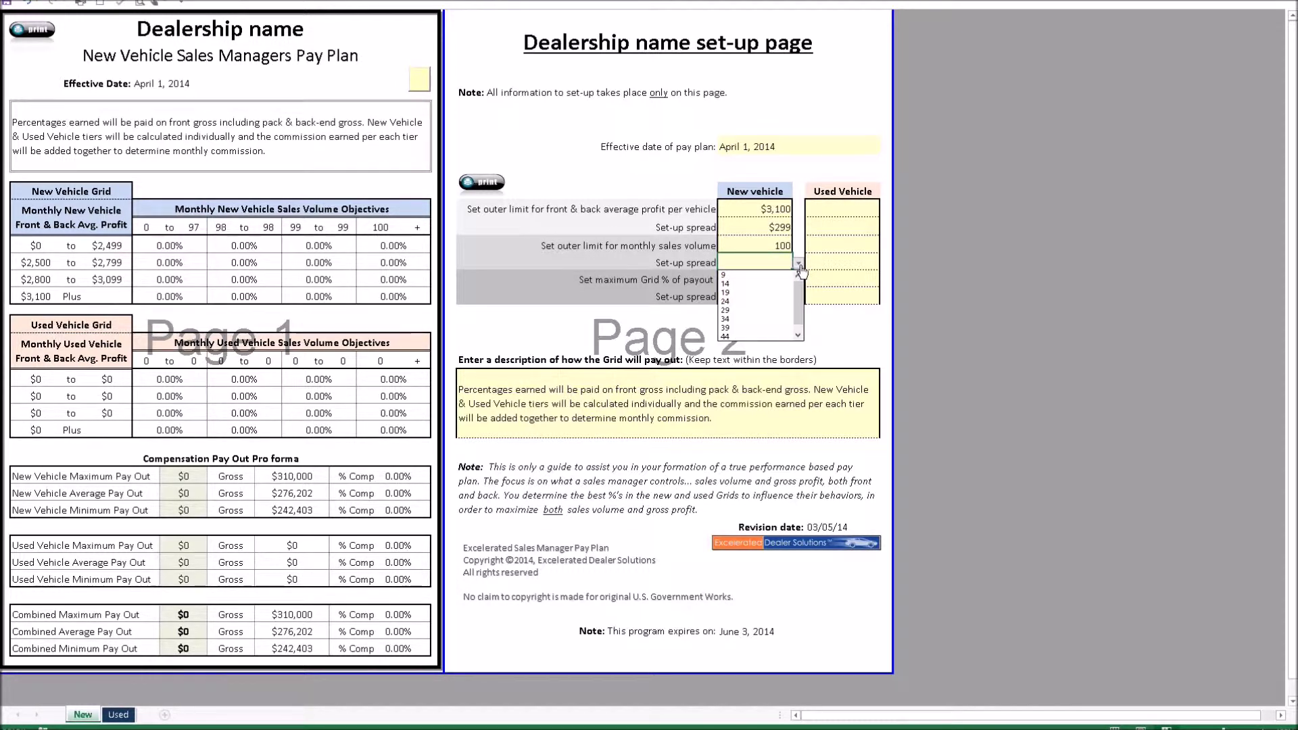
Set the New vehicle volume spread to 14 and the maximum grid payout to 3%
{"action": "left_click", "coordinate": [761, 288]}
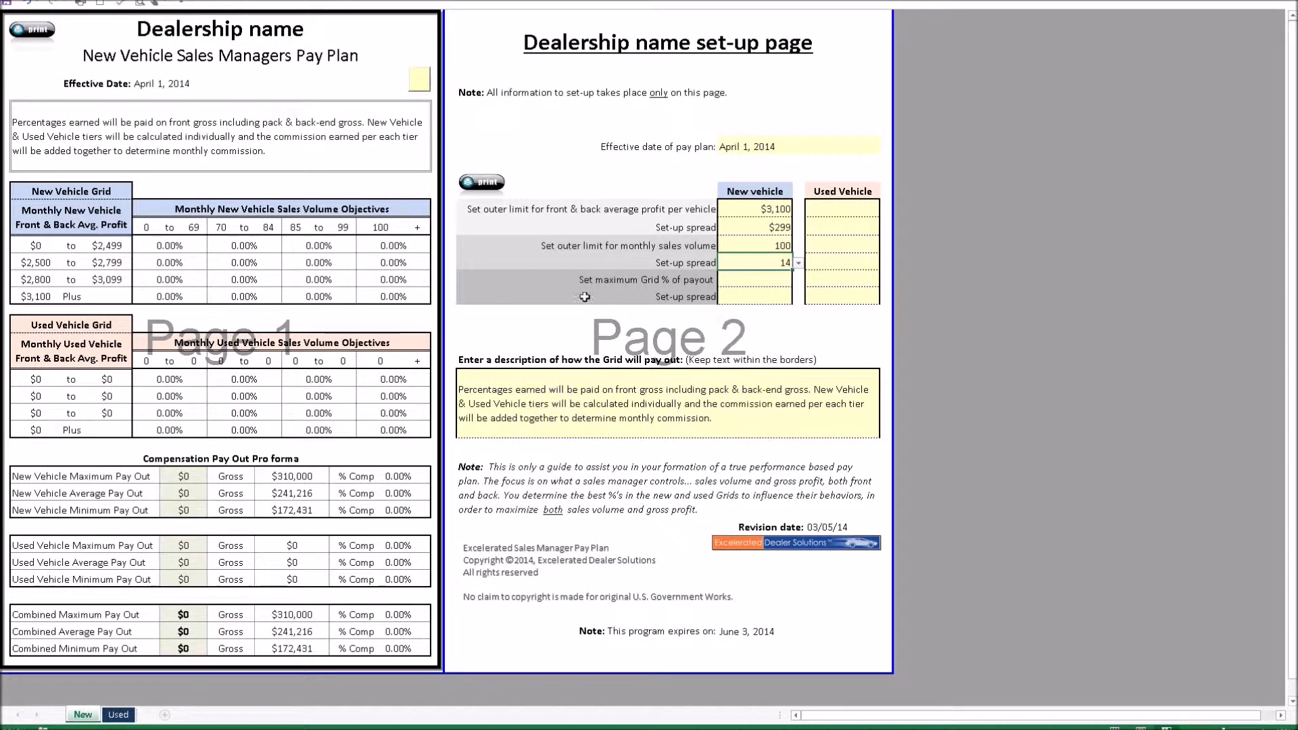
{"action": "key", "text": "Return"}
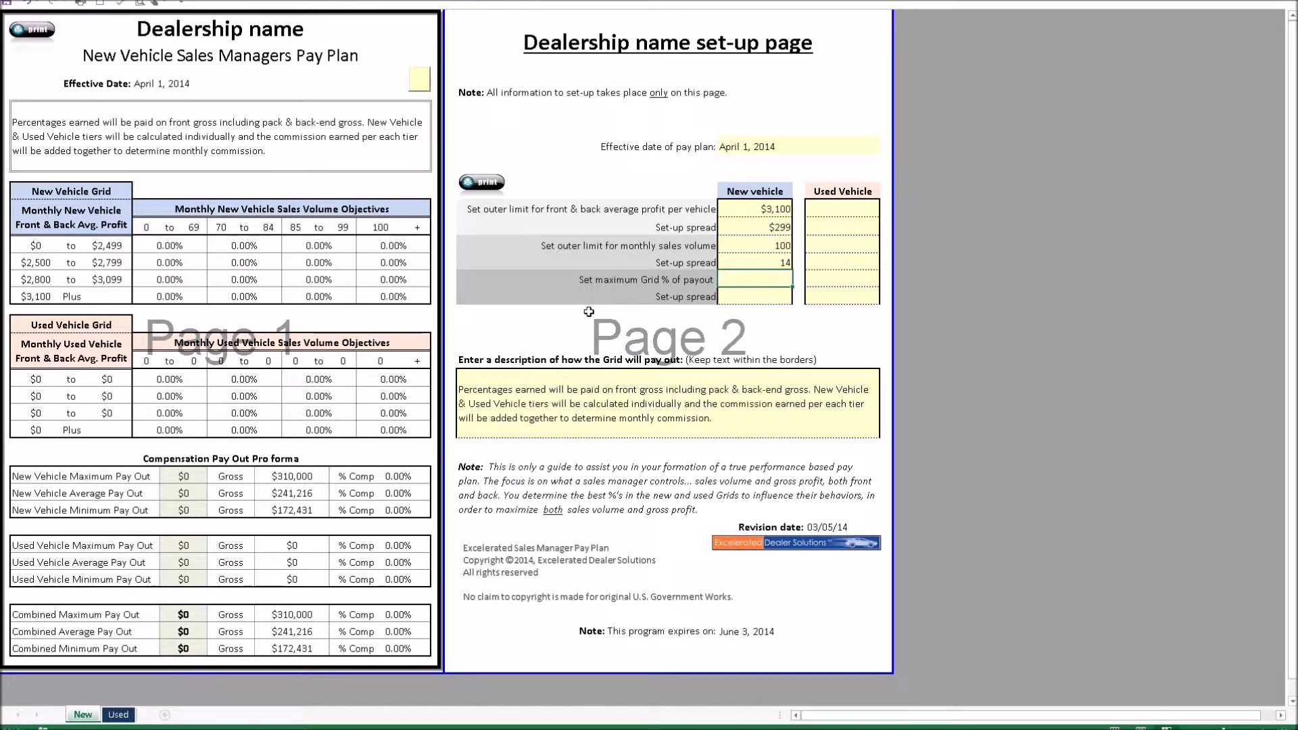
{"action": "type", "text": "3"}
{"action": "key", "text": "Return"}
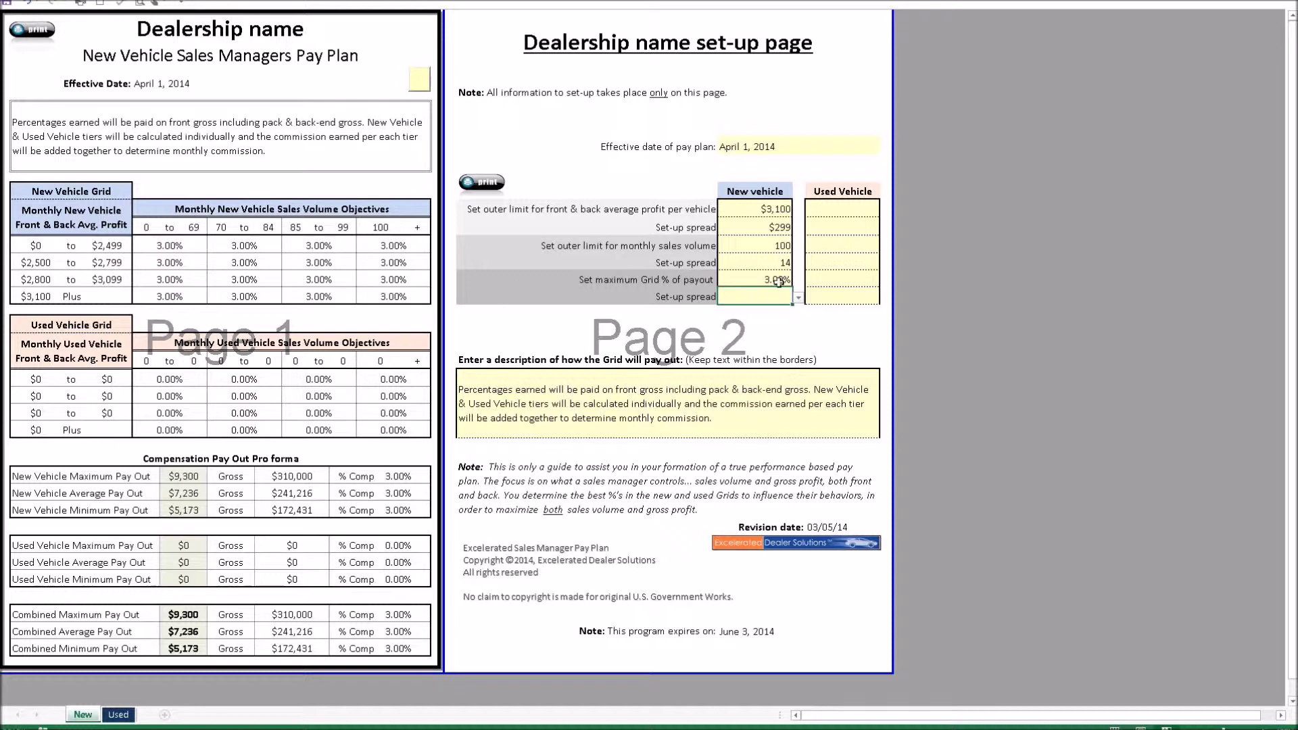
Settle the New vehicle payout percentage spread at 0.15% after briefly trying 0.35%
{"action": "left_click", "coordinate": [798, 298]}
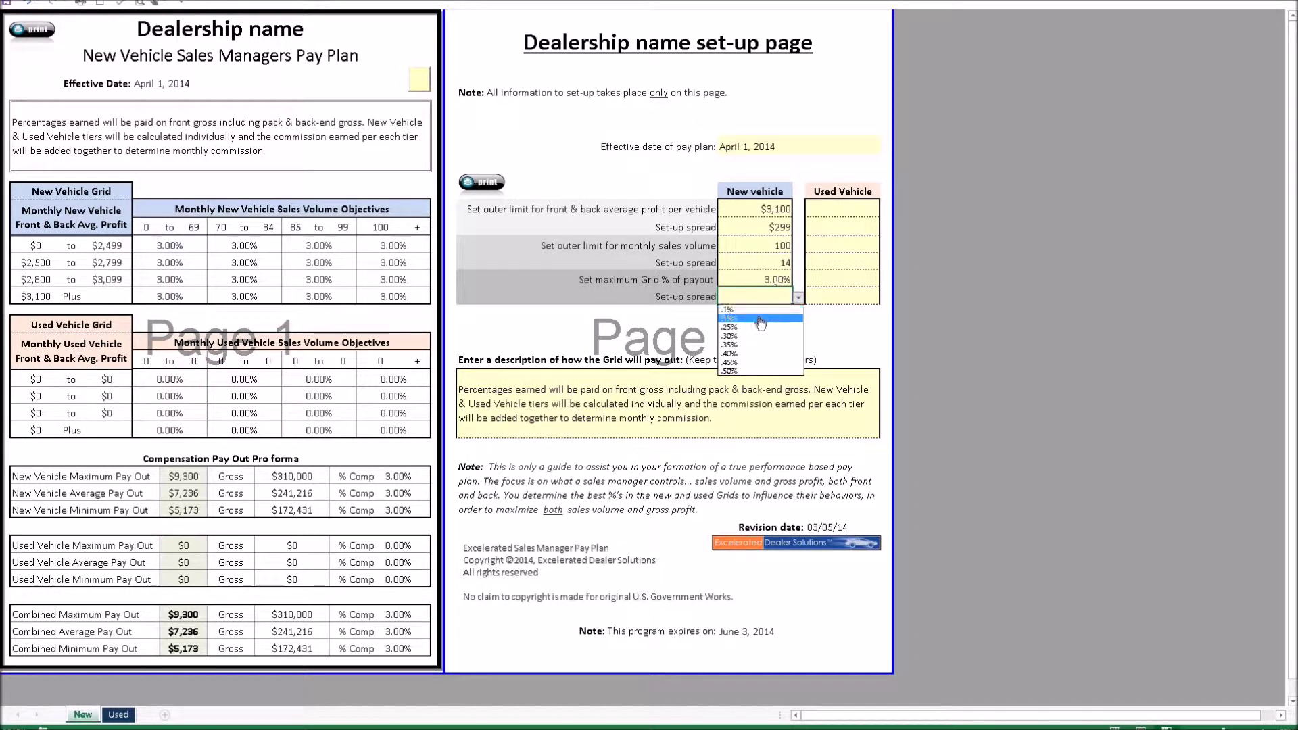
{"action": "left_click", "coordinate": [759, 318]}
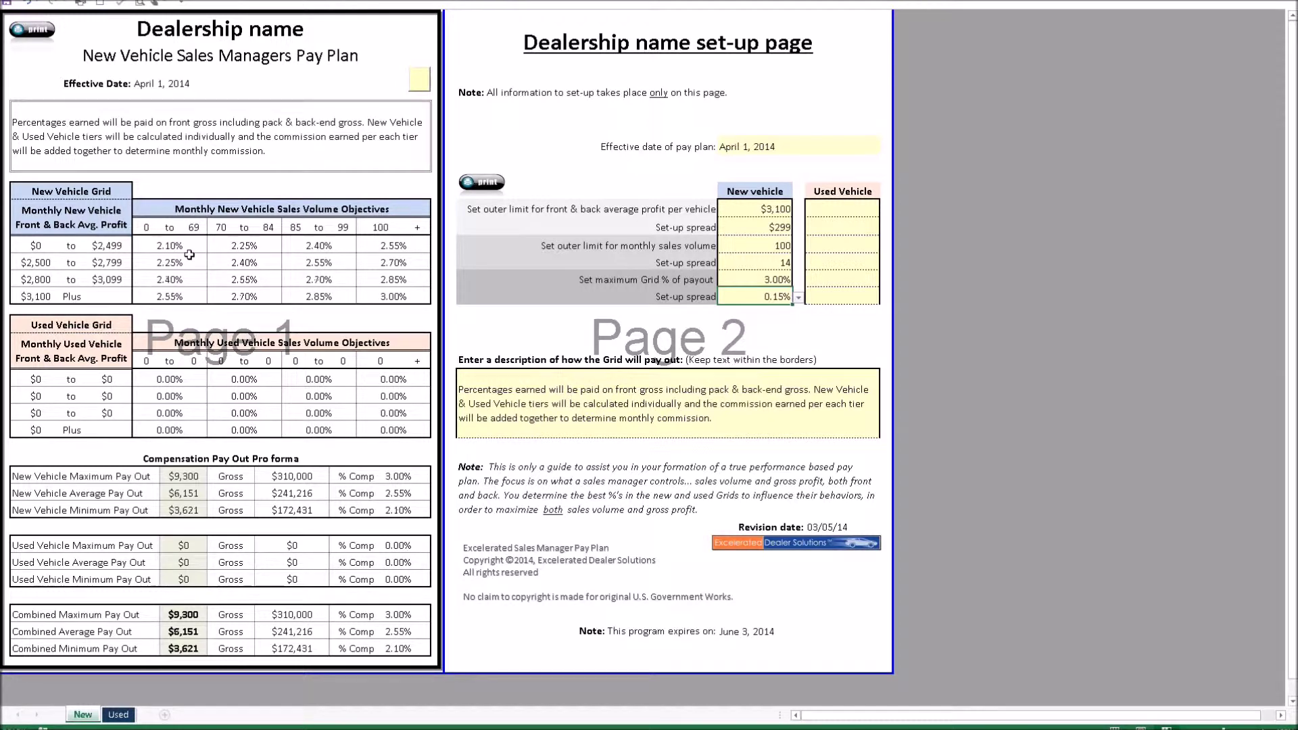
{"action": "left_click", "coordinate": [798, 298]}
{"action": "left_click", "coordinate": [745, 348]}
{"action": "left_click", "coordinate": [797, 298]}
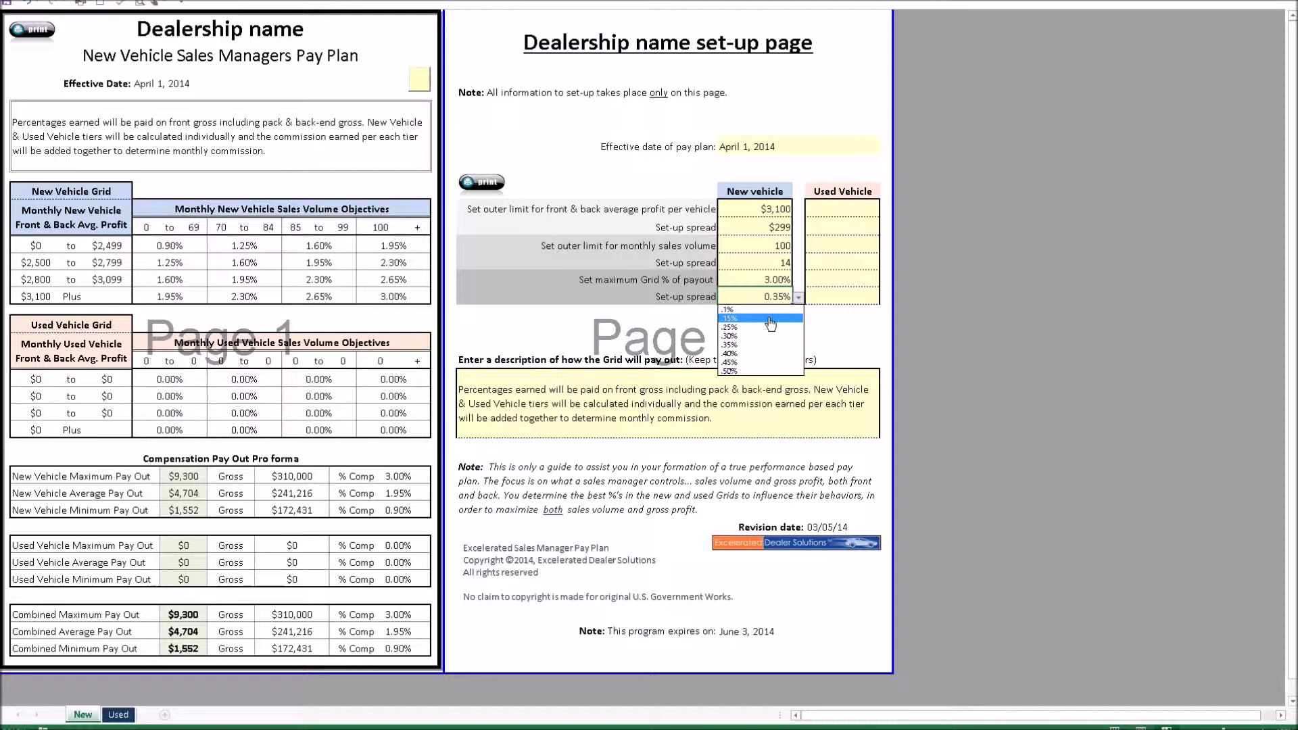
{"action": "left_click", "coordinate": [770, 319]}
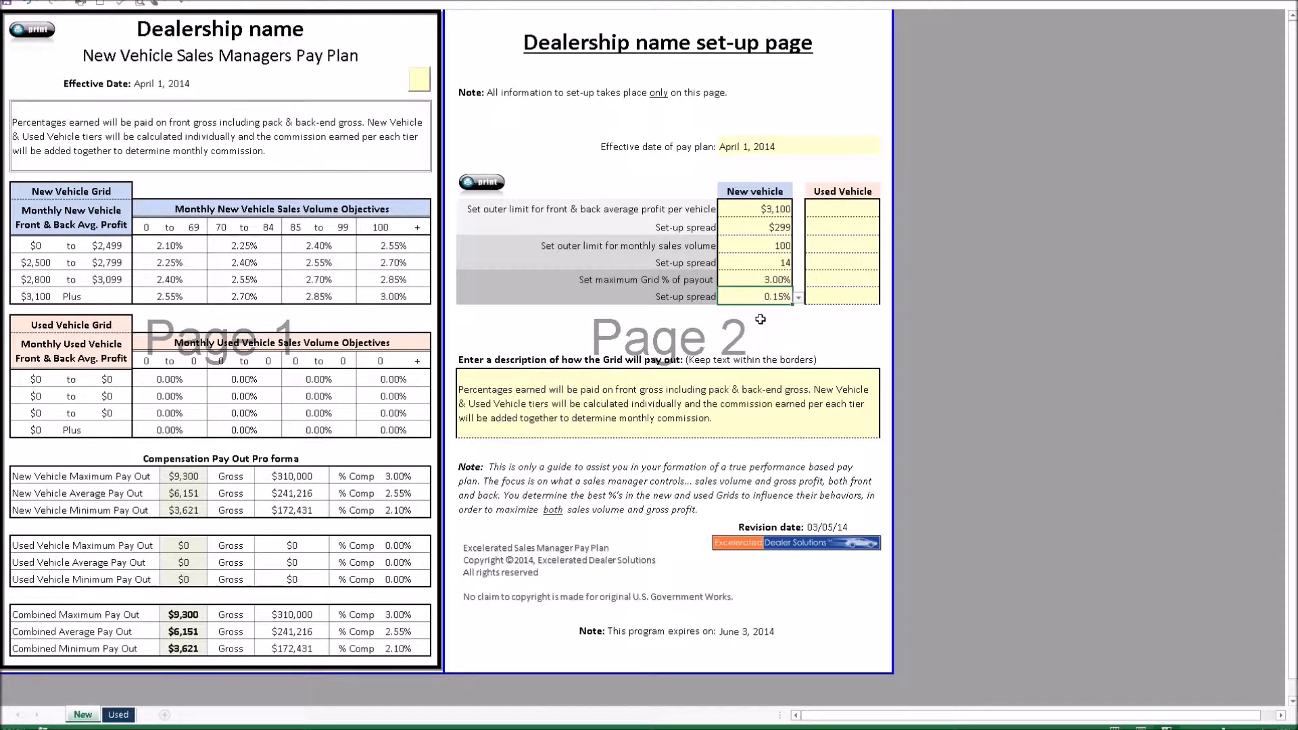
{"action": "left_click", "coordinate": [849, 210]}
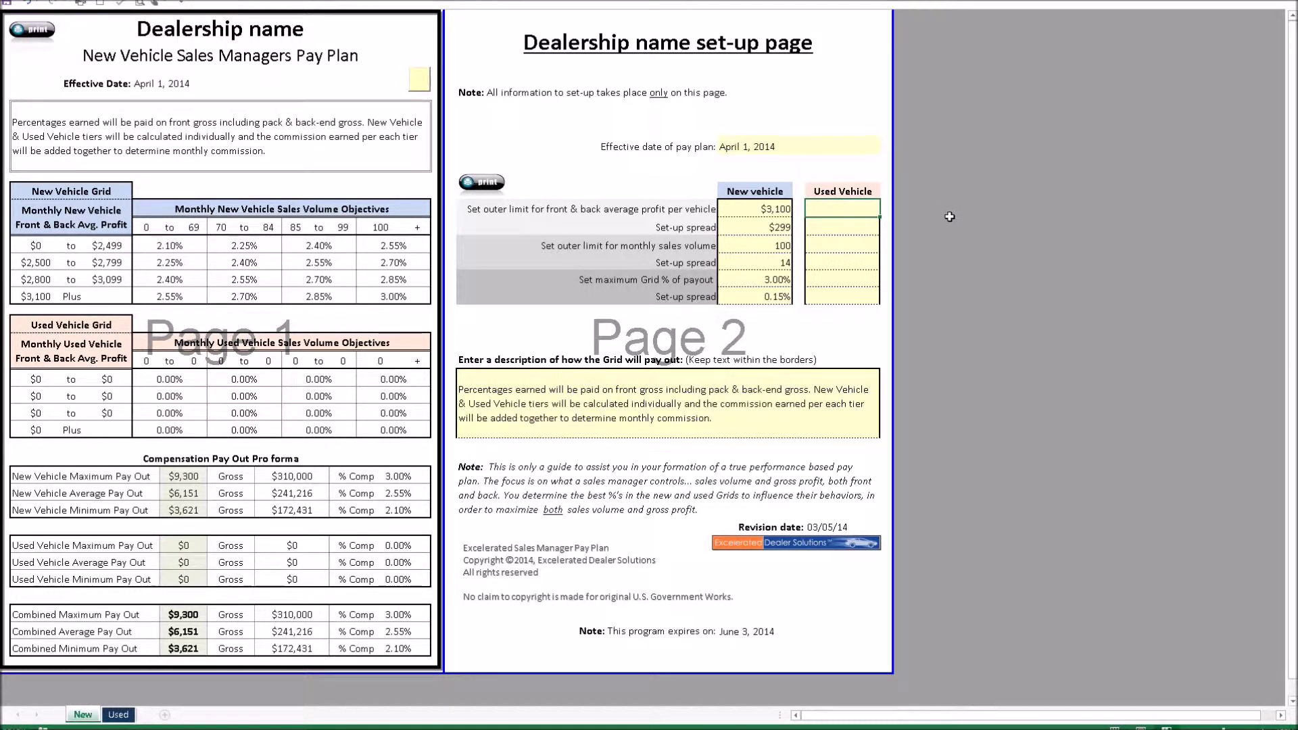
Enter Used Vehicle limits: $3,500 profit, $299 spread and 75 units sales volume
{"action": "type", "text": "3500"}
{"action": "key", "text": "Return"}
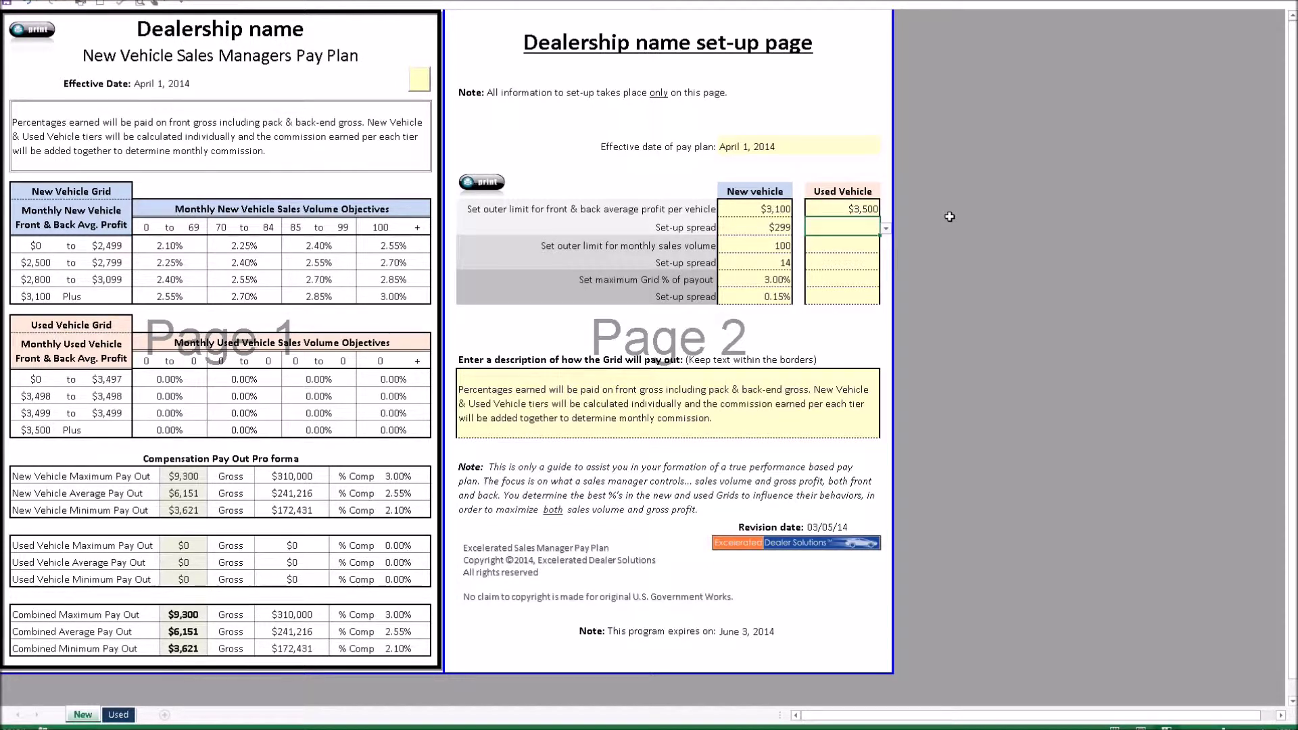
{"action": "type", "text": "299"}
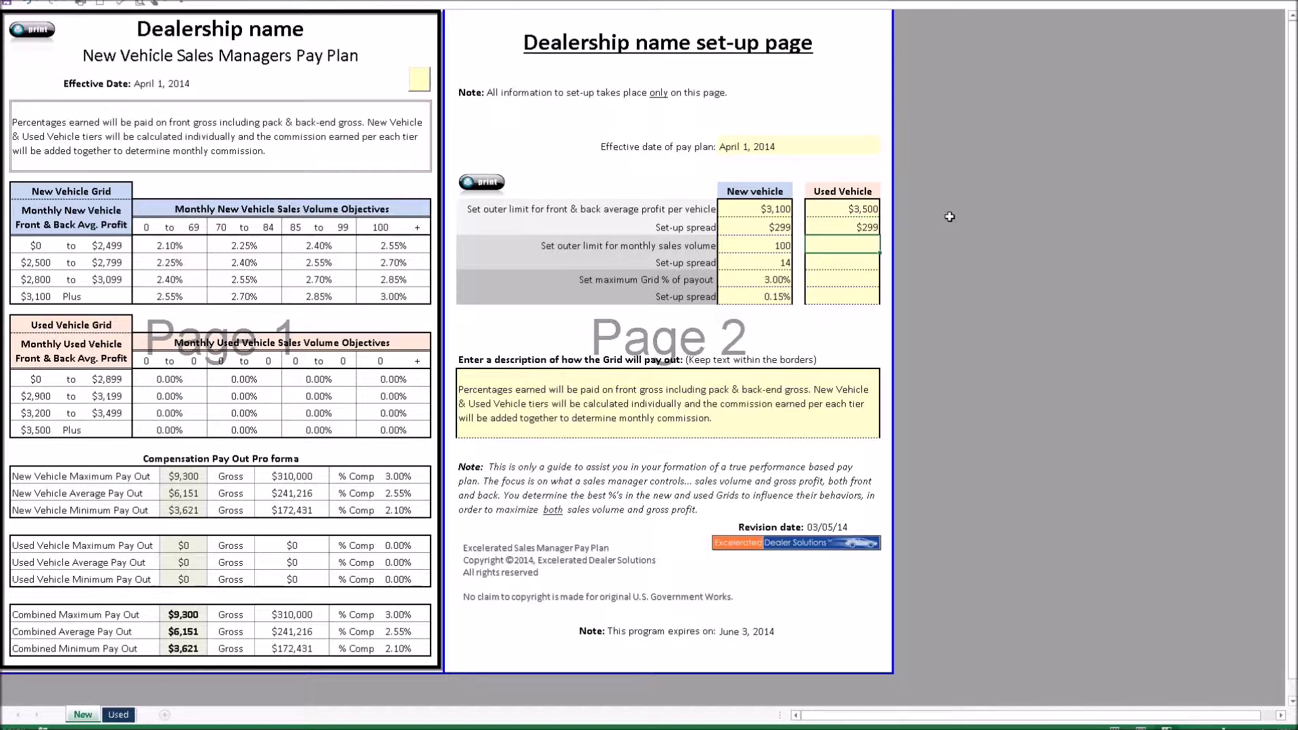
{"action": "type", "text": "75"}
{"action": "key", "text": "Return"}
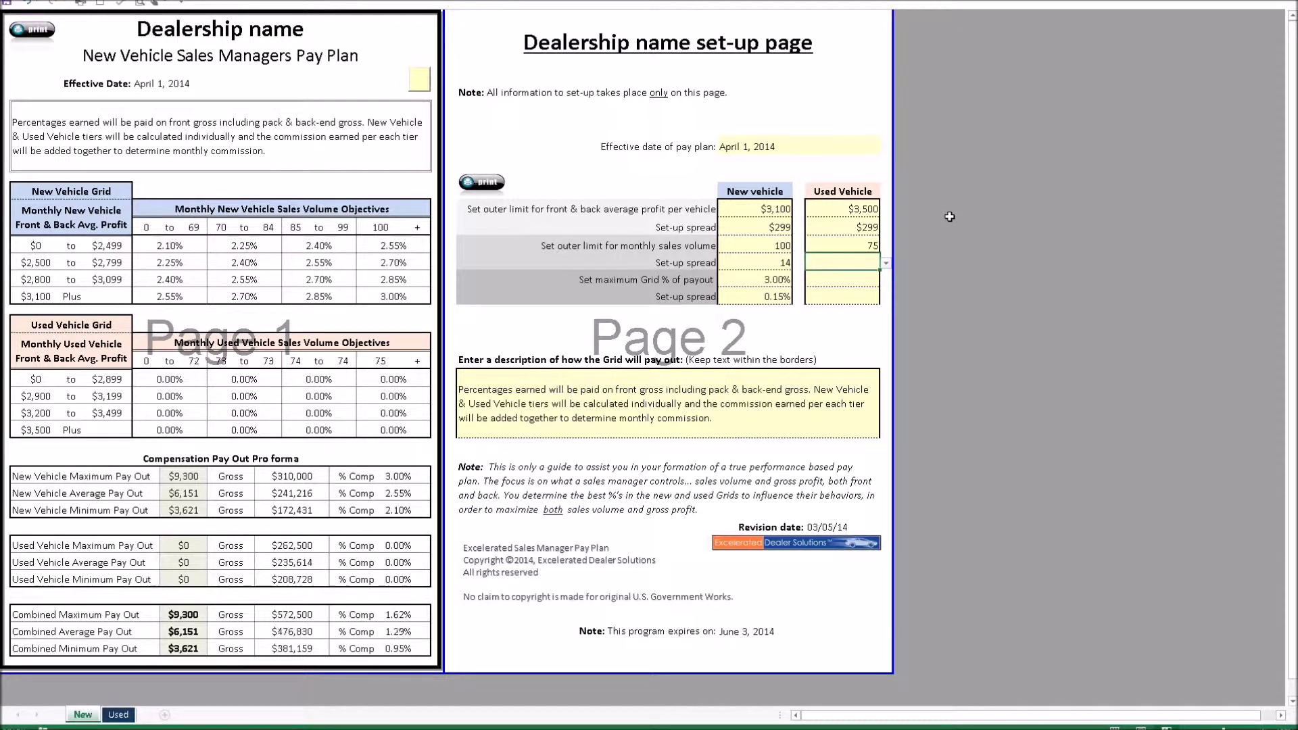
Set the Used volume spread to 9, maximum grid payout 1.50% and percentage spread 0.15%
{"action": "left_click", "coordinate": [888, 263]}
{"action": "left_click", "coordinate": [865, 275]}
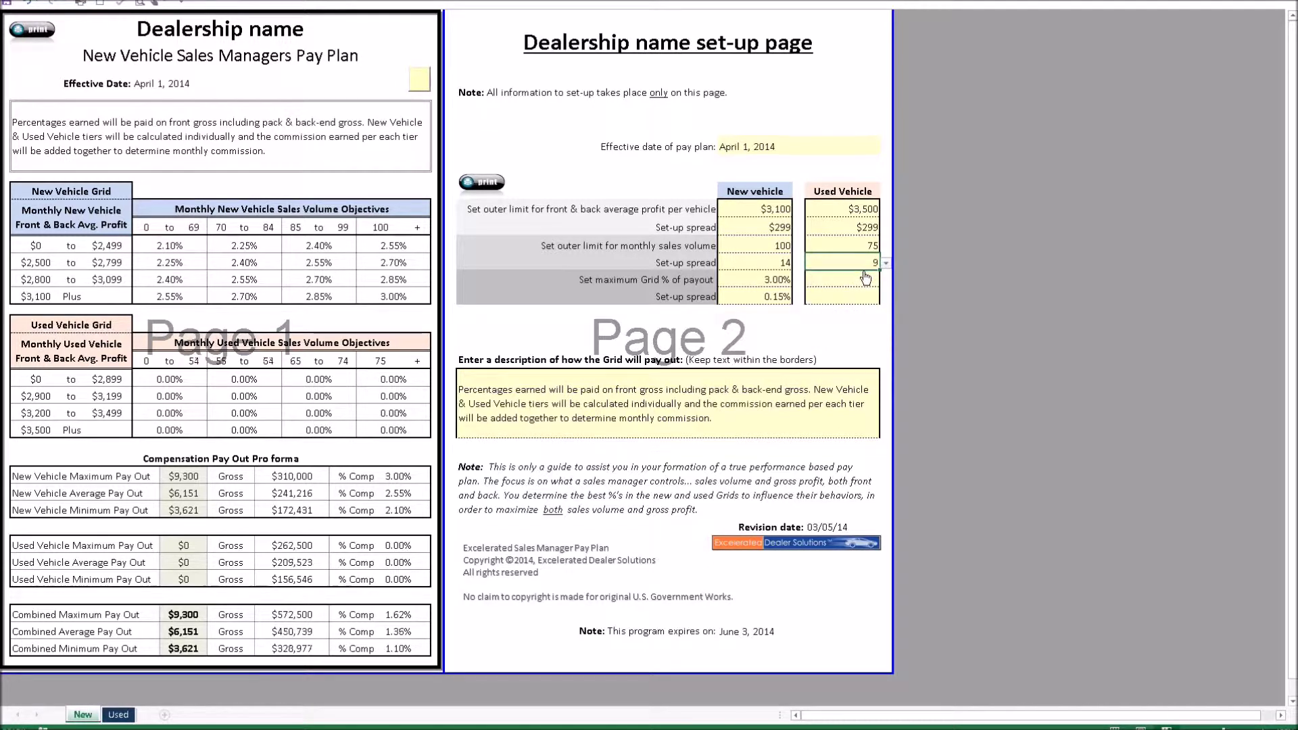
{"action": "left_click", "coordinate": [848, 281]}
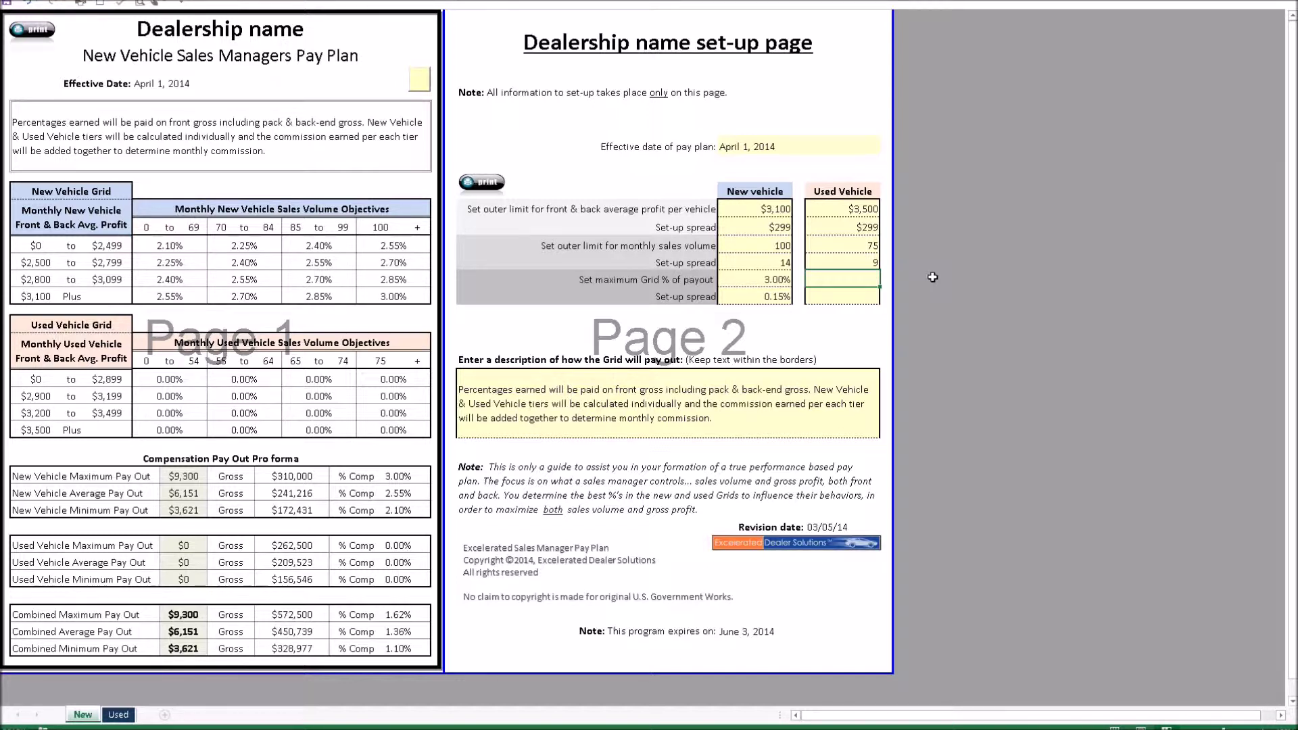
{"action": "type", "text": "1.5"}
{"action": "key", "text": "Return"}
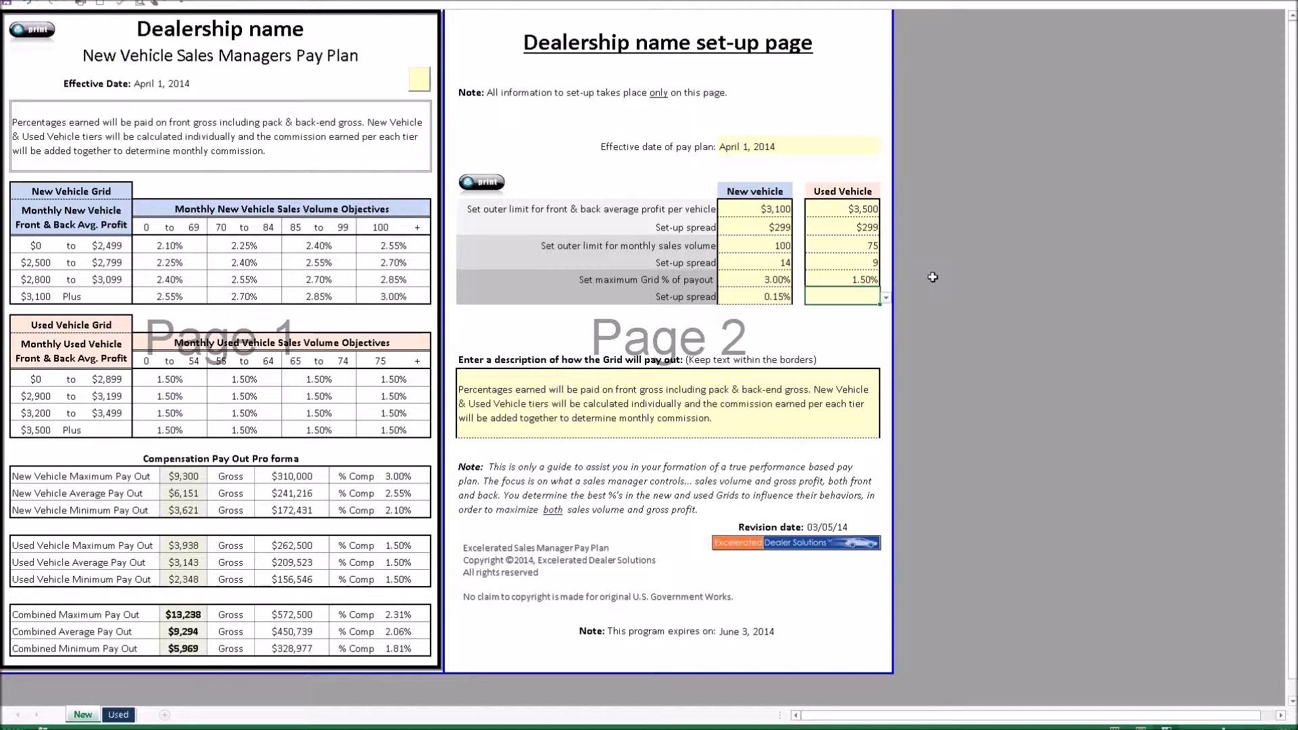
{"action": "left_click", "coordinate": [884, 299]}
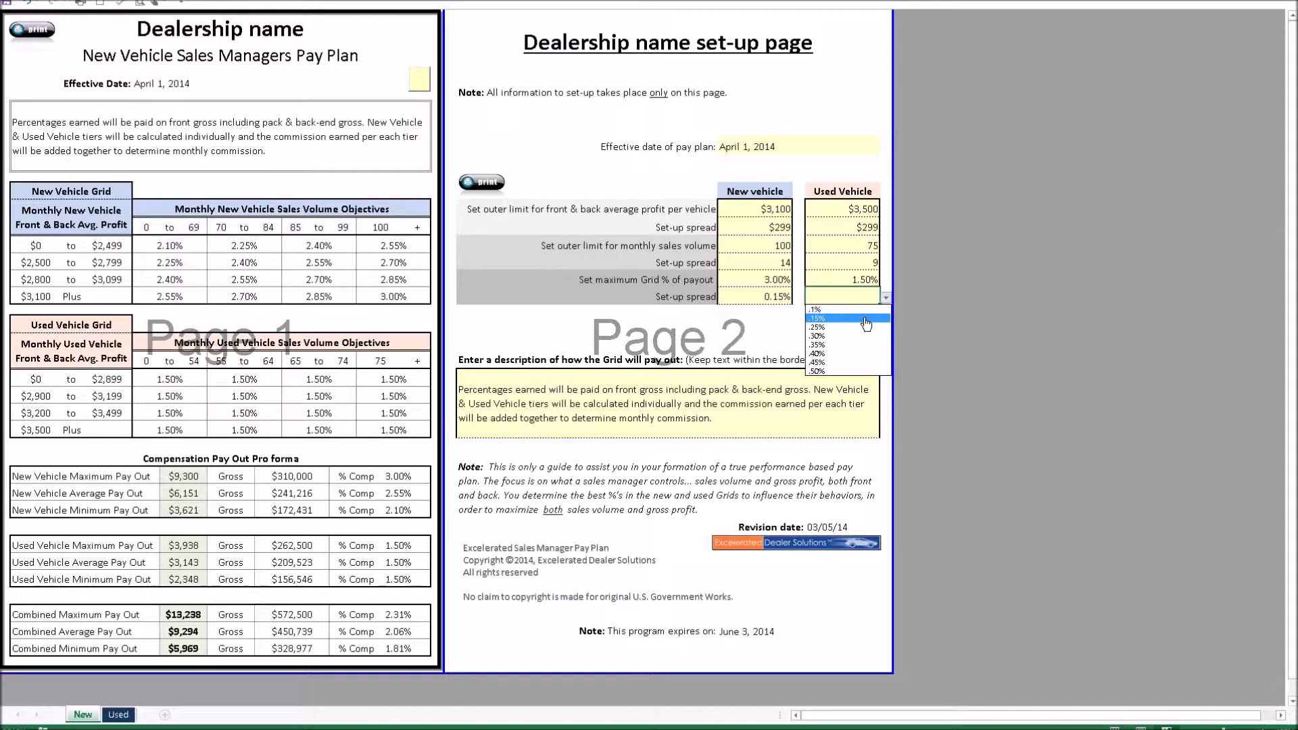
{"action": "left_click", "coordinate": [865, 319]}
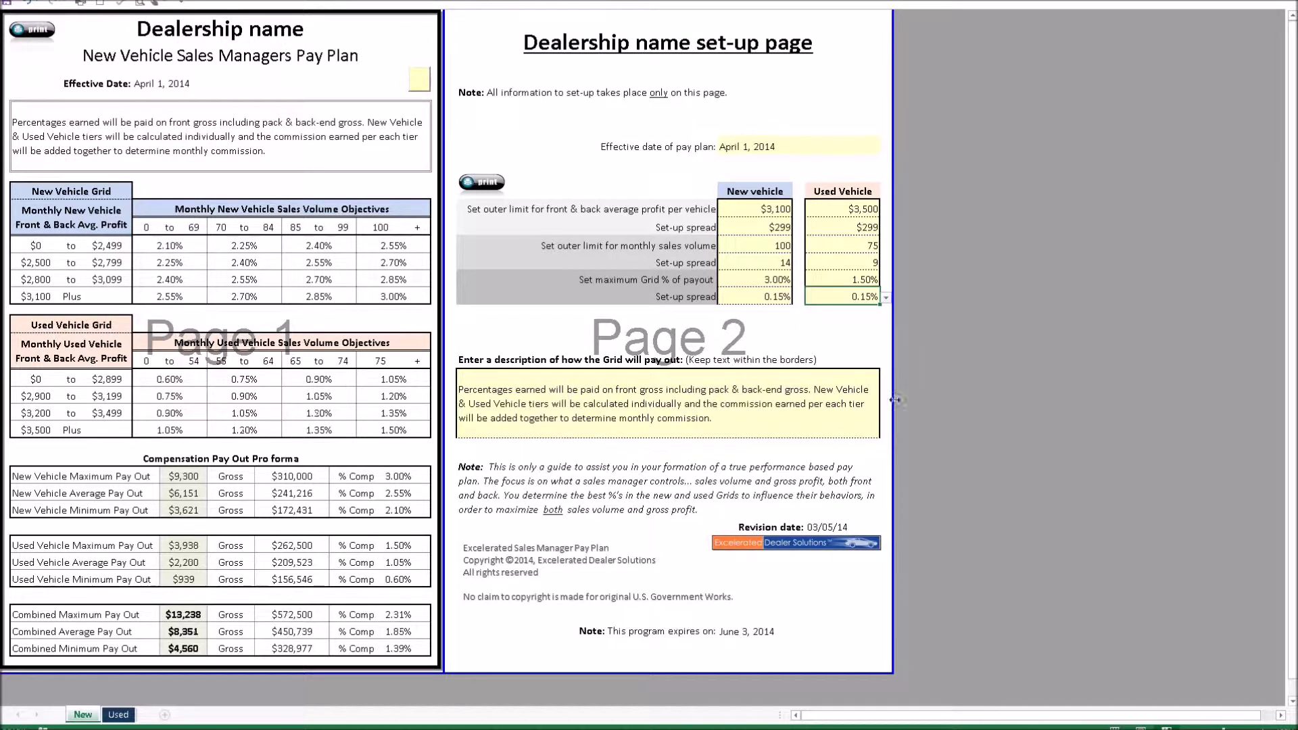
{"action": "left_click", "coordinate": [709, 415]}
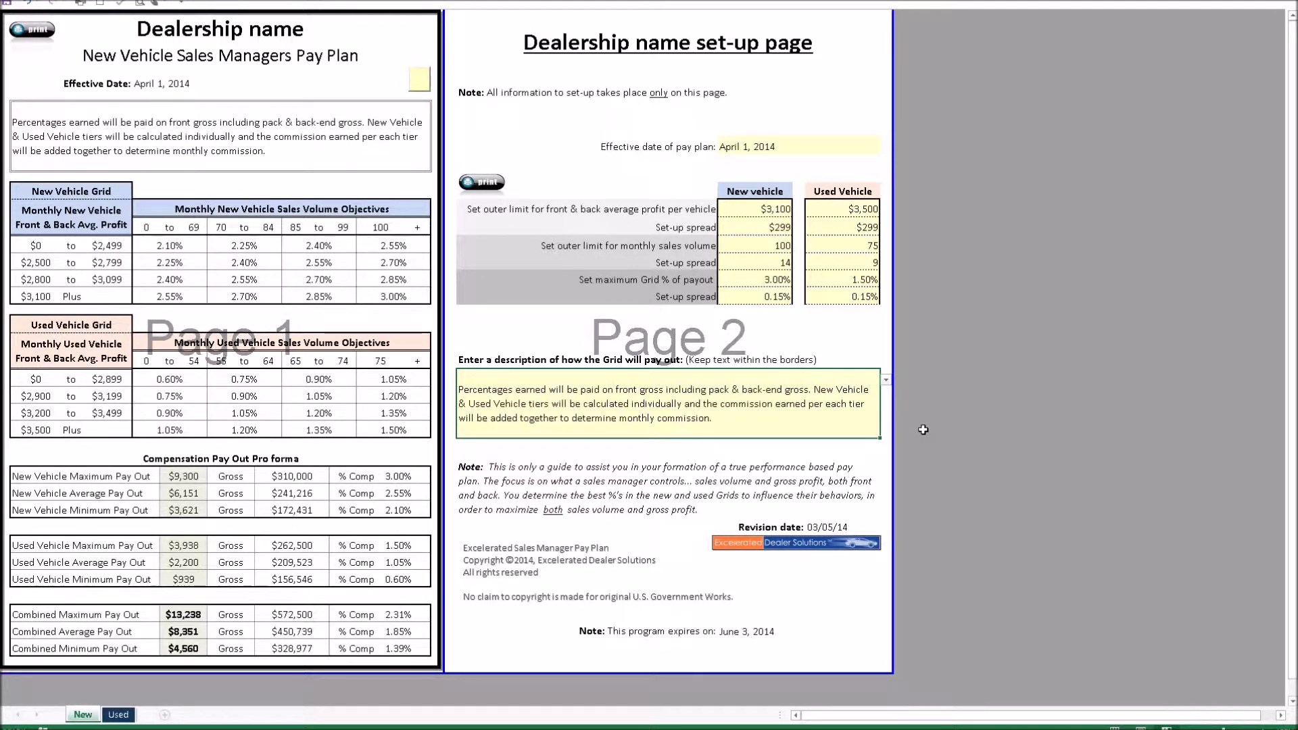
{"action": "key", "text": "Delete"}
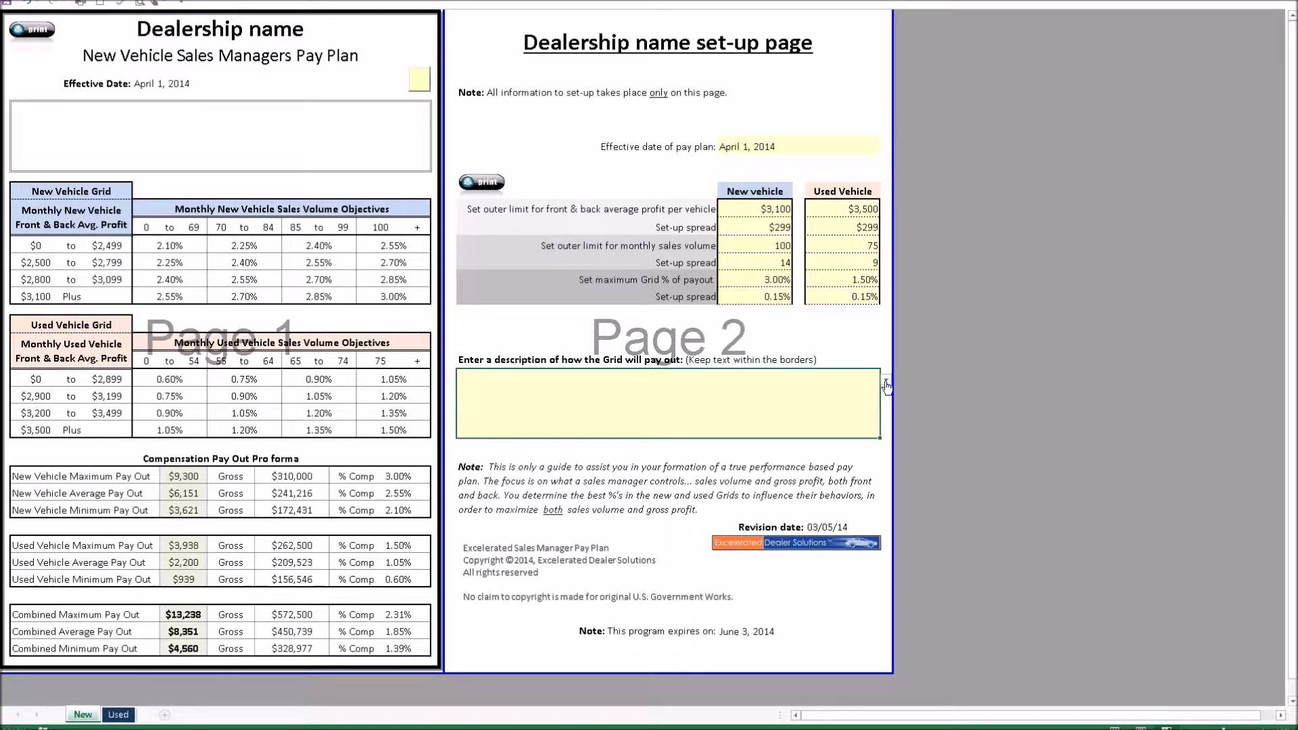
{"action": "type", "text": "Percentages earned will be paid on front gross including pack & back-end gross. New Vehicle & Used Vehicle tiers will be calculated individually and the commission earned per each tier will be added together to determine monthly commission."}
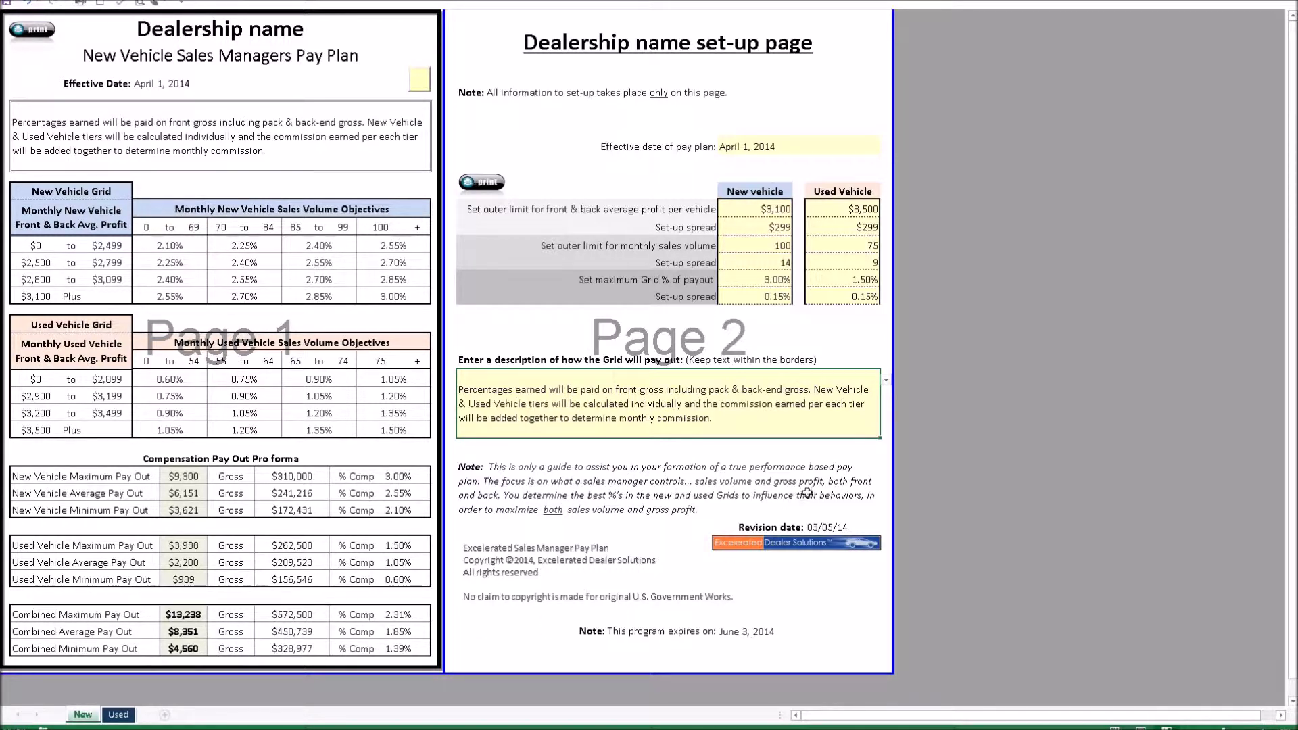
Change both New and Used percentage set-up spreads to 0.10%, then view the blank Used sheet
{"action": "left_click", "coordinate": [775, 300]}
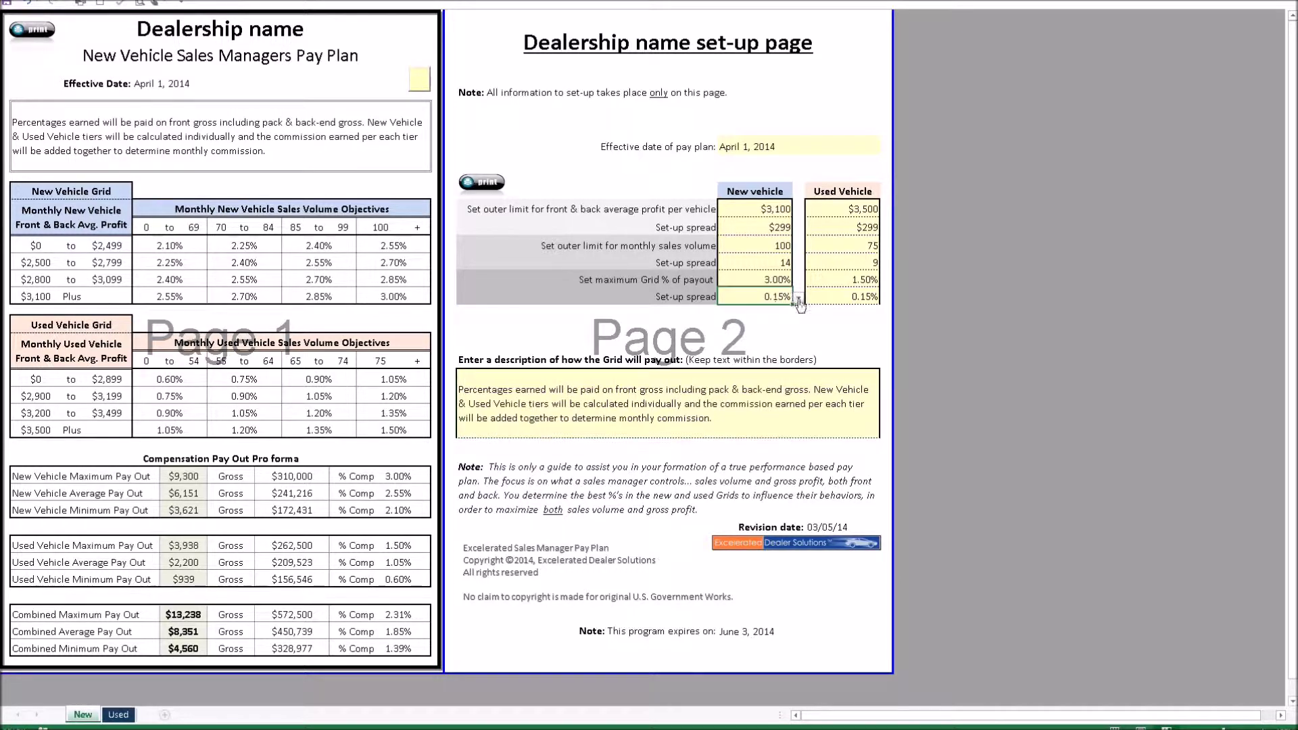
{"action": "left_click", "coordinate": [798, 297]}
{"action": "left_click", "coordinate": [776, 309]}
{"action": "left_click", "coordinate": [864, 301]}
{"action": "left_click", "coordinate": [885, 297]}
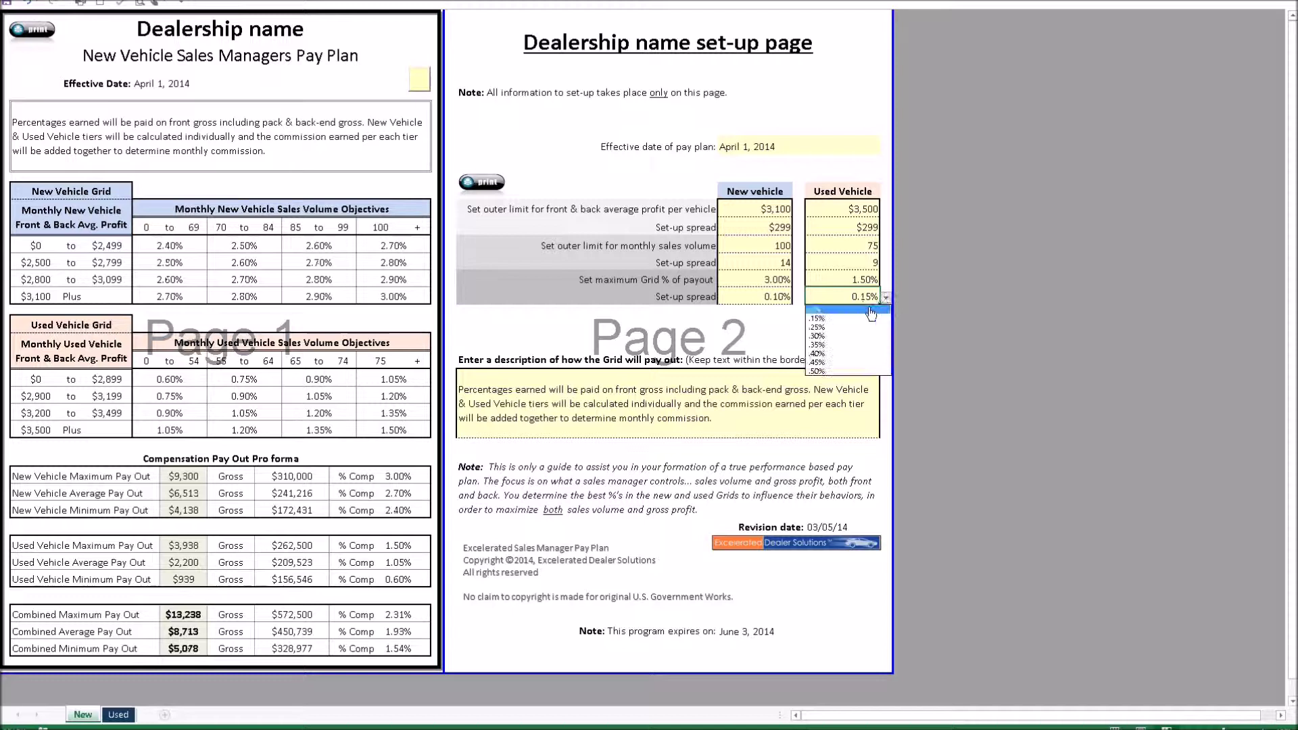
{"action": "left_click", "coordinate": [870, 310]}
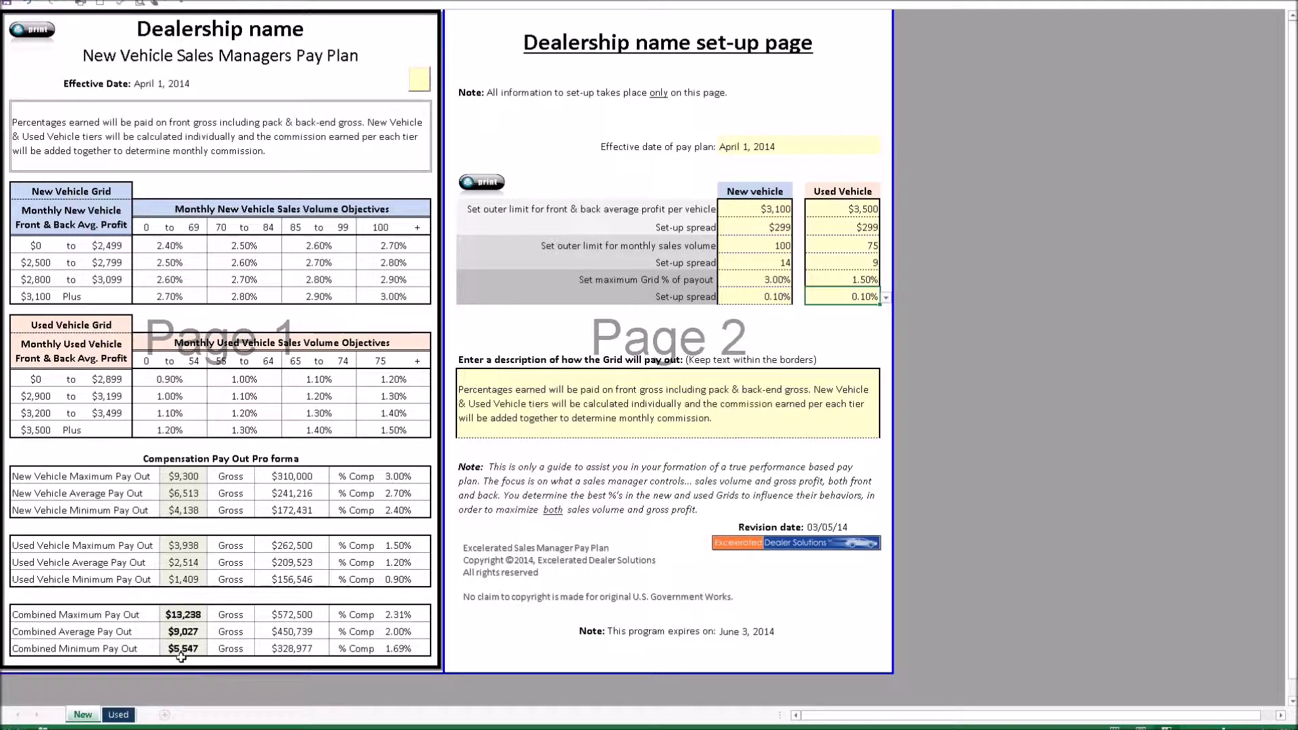
{"action": "left_click", "coordinate": [117, 715]}
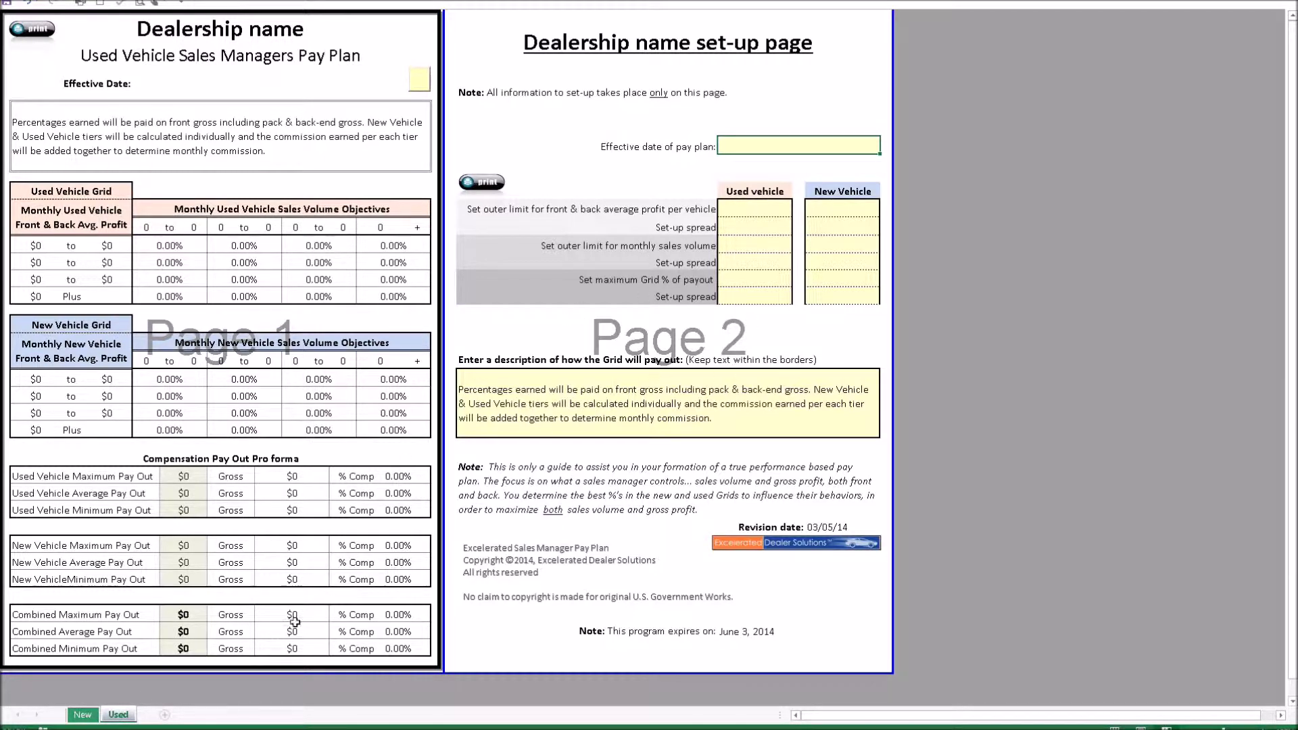
Return to the New sheet showing combined payouts of $13,238 maximum, $9,027 average, $5,547 minimum
{"action": "left_click", "coordinate": [81, 718]}
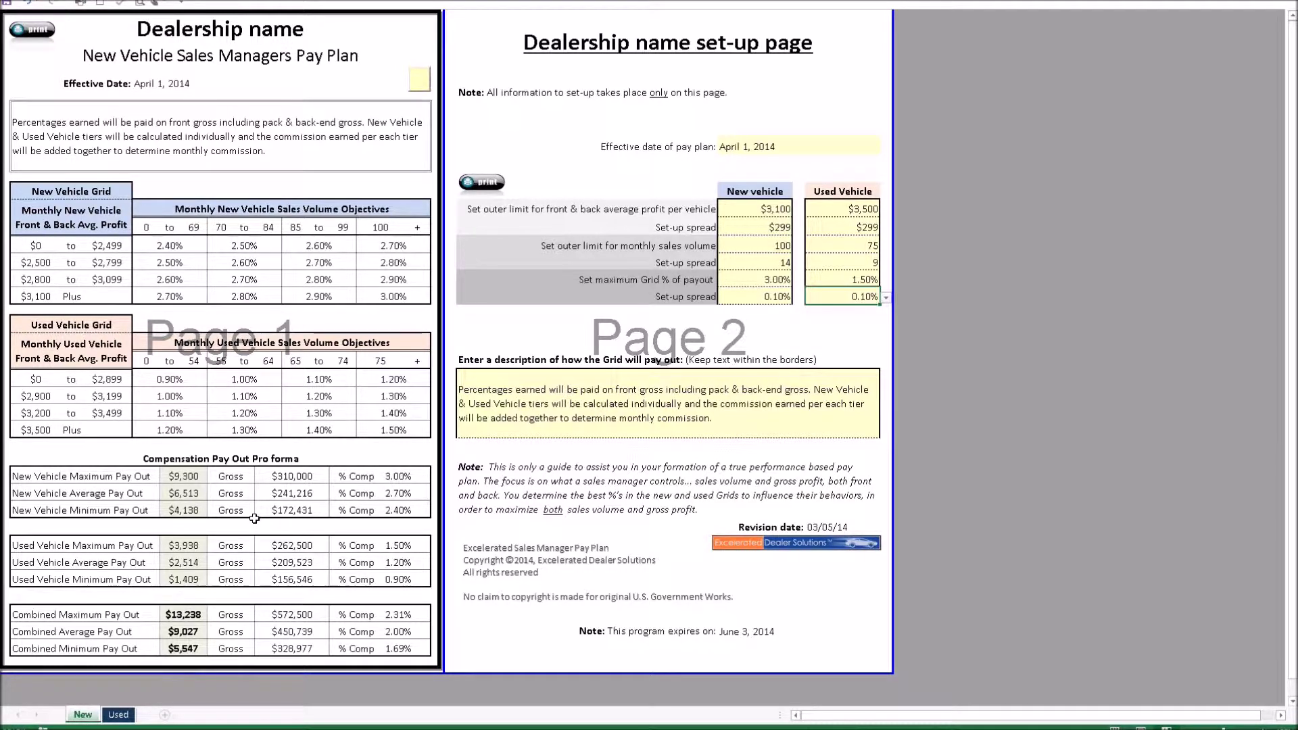